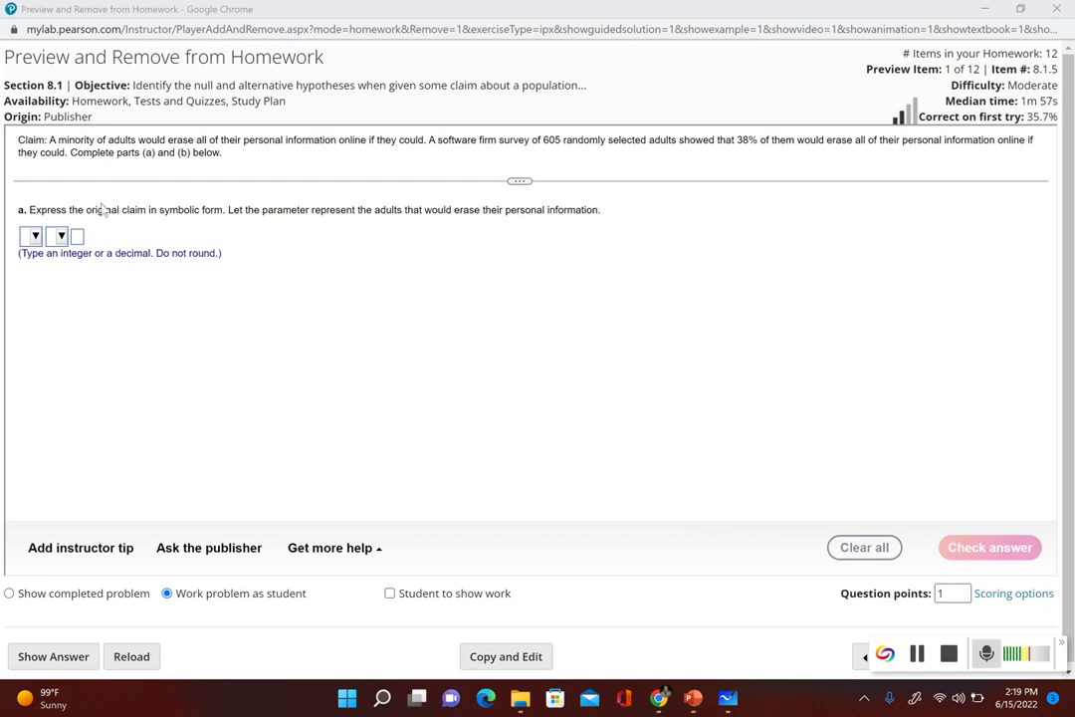
Enter part (a)'s claim as p < 0.5, check it, and dismiss the Well done message
click(31, 236)
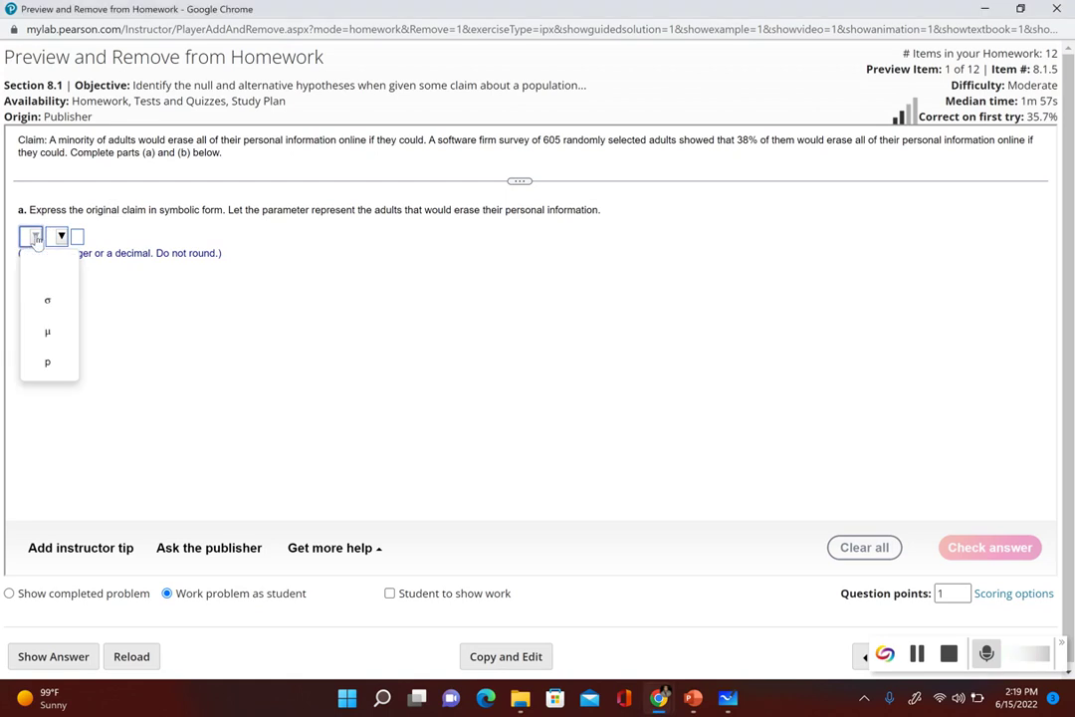
click(48, 367)
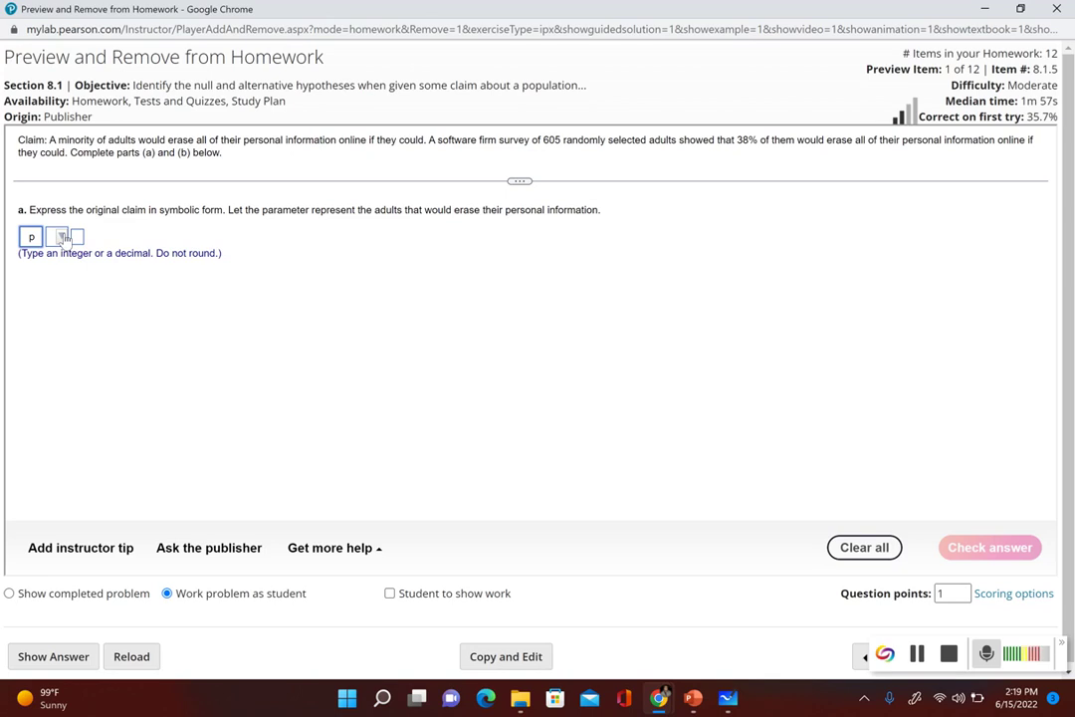
click(62, 236)
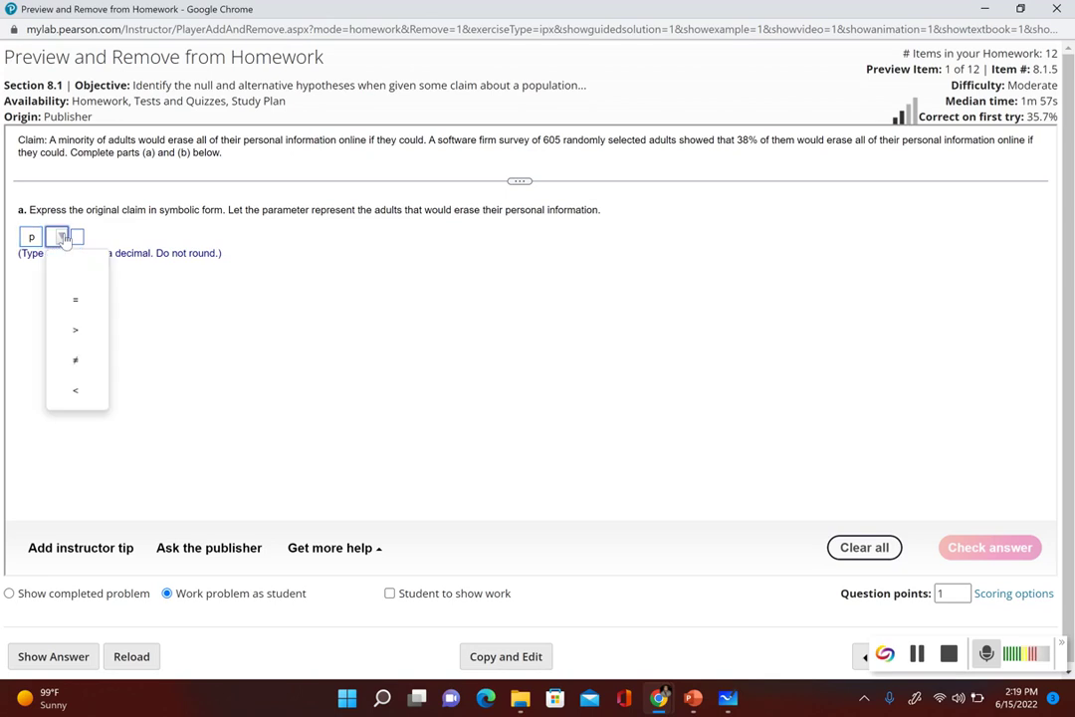
click(78, 394)
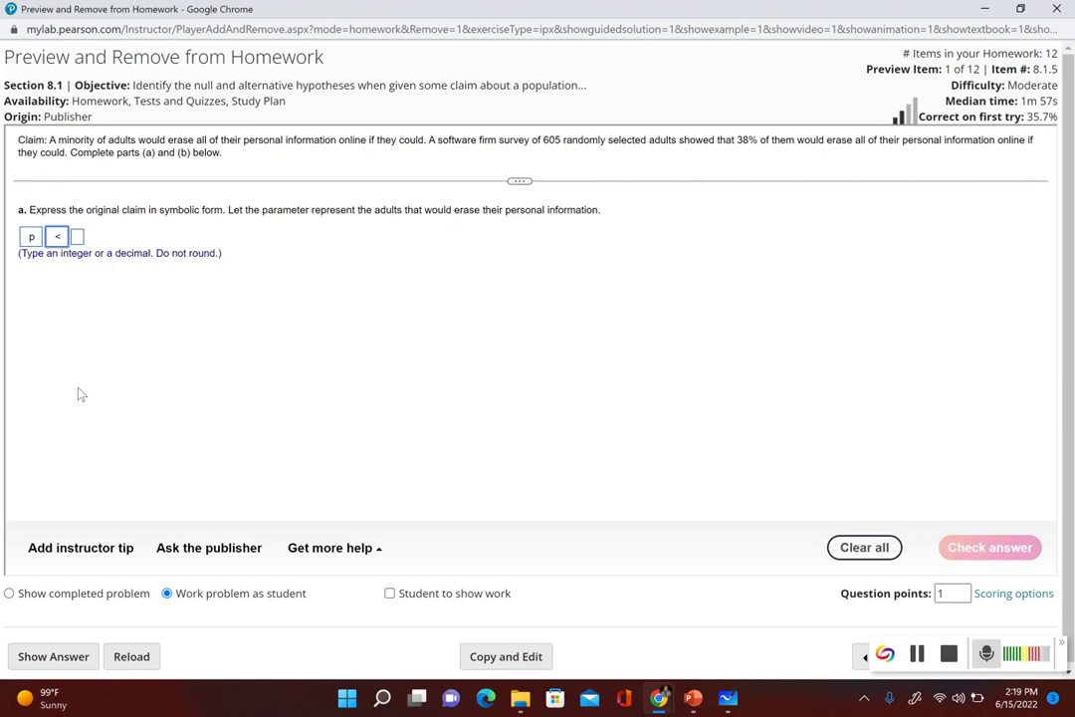
click(77, 237)
text(0.5)
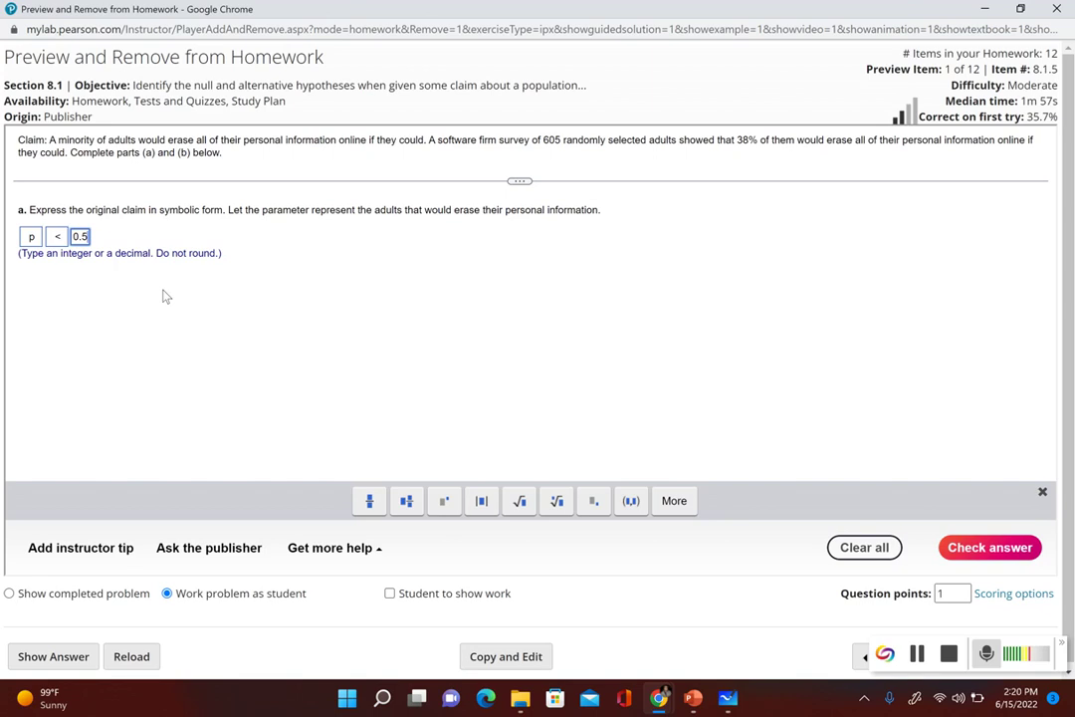
key(Return)
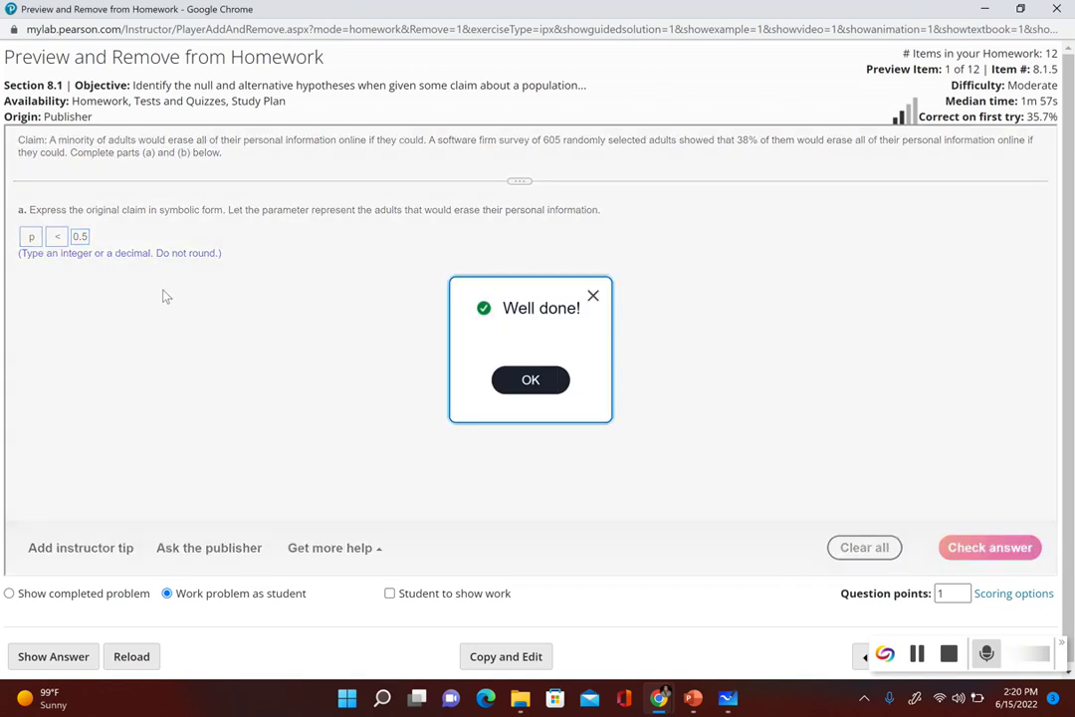
click(507, 382)
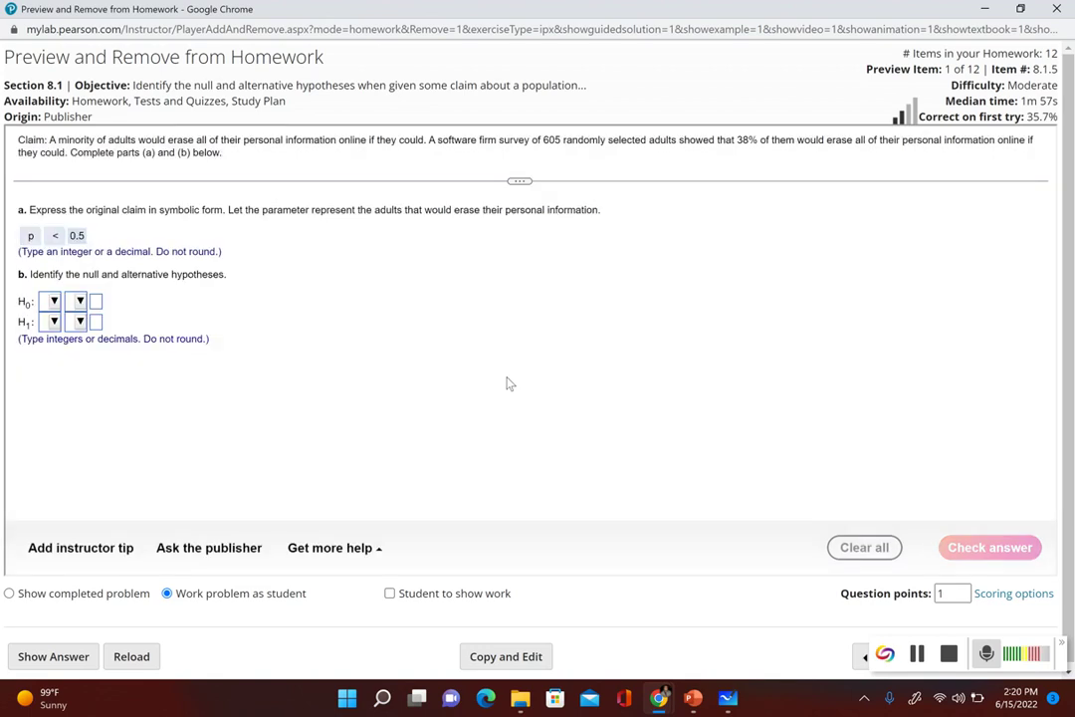
On the whiteboard, handwrite the first line: 1) p < 0.5
click(727, 699)
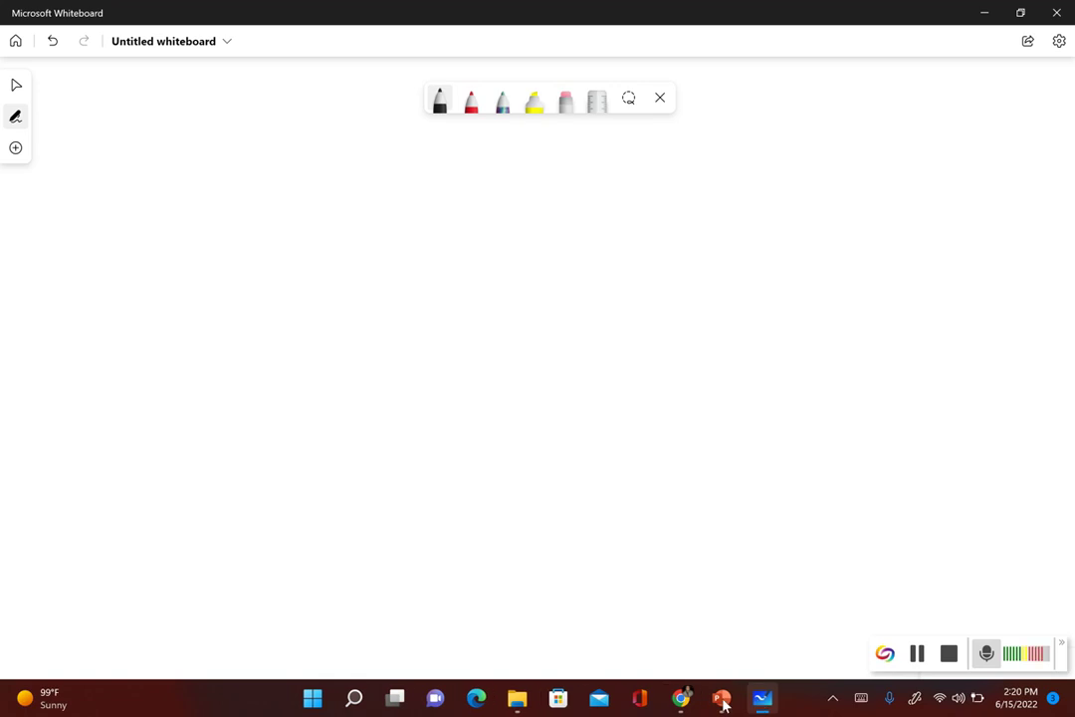
mouse_move(114, 186)
mouse_down()
mouse_move(119, 218)
mouse_move(144, 195)
mouse_move(136, 226)
mouse_up()
mouse_move(215, 223)
mouse_down()
mouse_move(219, 205)
mouse_move(278, 215)
mouse_move(315, 196)
mouse_move(366, 193)
mouse_move(363, 213)
mouse_up()
click(344, 210)
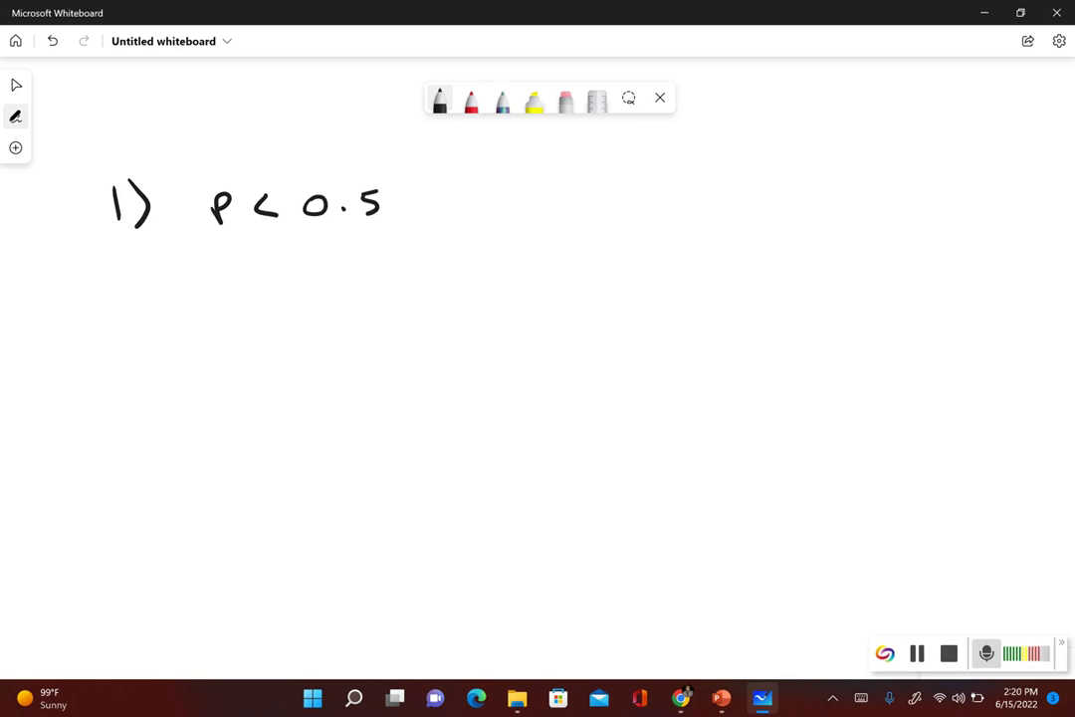
Write the complement 2) p ≥ 0.5 below the first line
drag(125, 280, 139, 299)
drag(156, 274, 158, 304)
mouse_move(232, 278)
mouse_down()
mouse_move(245, 288)
mouse_move(290, 279)
mouse_move(292, 290)
mouse_move(379, 264)
mouse_move(365, 285)
mouse_up()
click(348, 281)
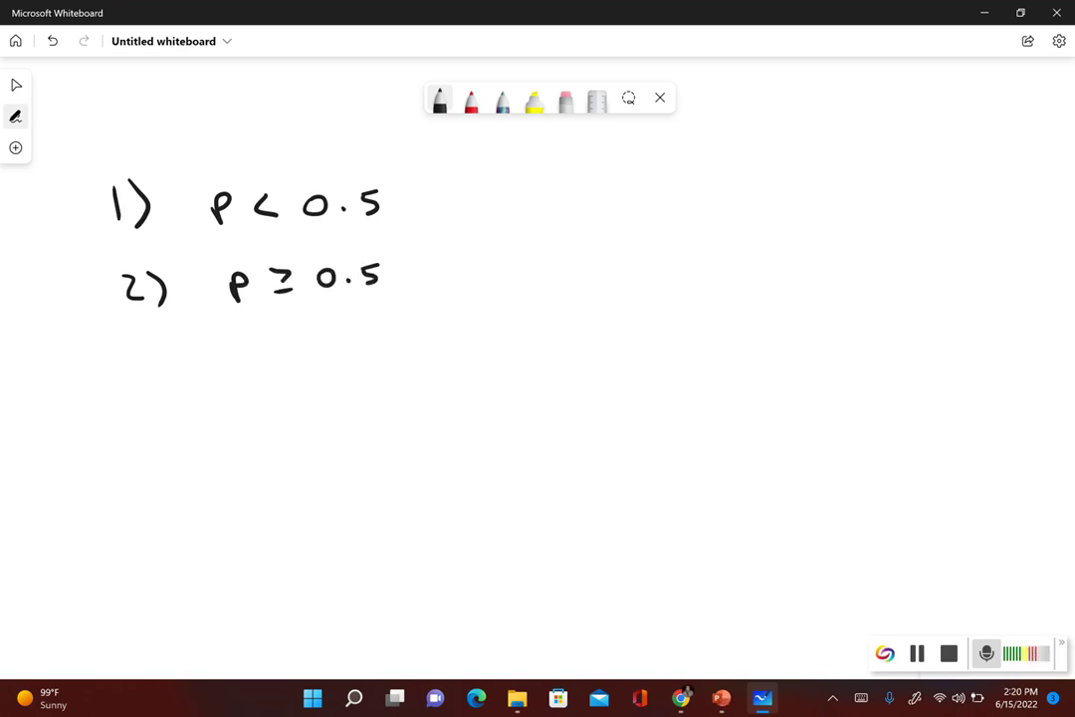
Begin a third line labelled 3) with Ho
mouse_move(132, 352)
mouse_down()
mouse_move(132, 380)
mouse_move(157, 384)
mouse_up()
mouse_move(237, 349)
mouse_down()
mouse_move(237, 375)
mouse_move(259, 362)
mouse_up()
mouse_move(260, 350)
mouse_down()
mouse_move(260, 375)
mouse_move(289, 372)
mouse_move(274, 366)
mouse_up()
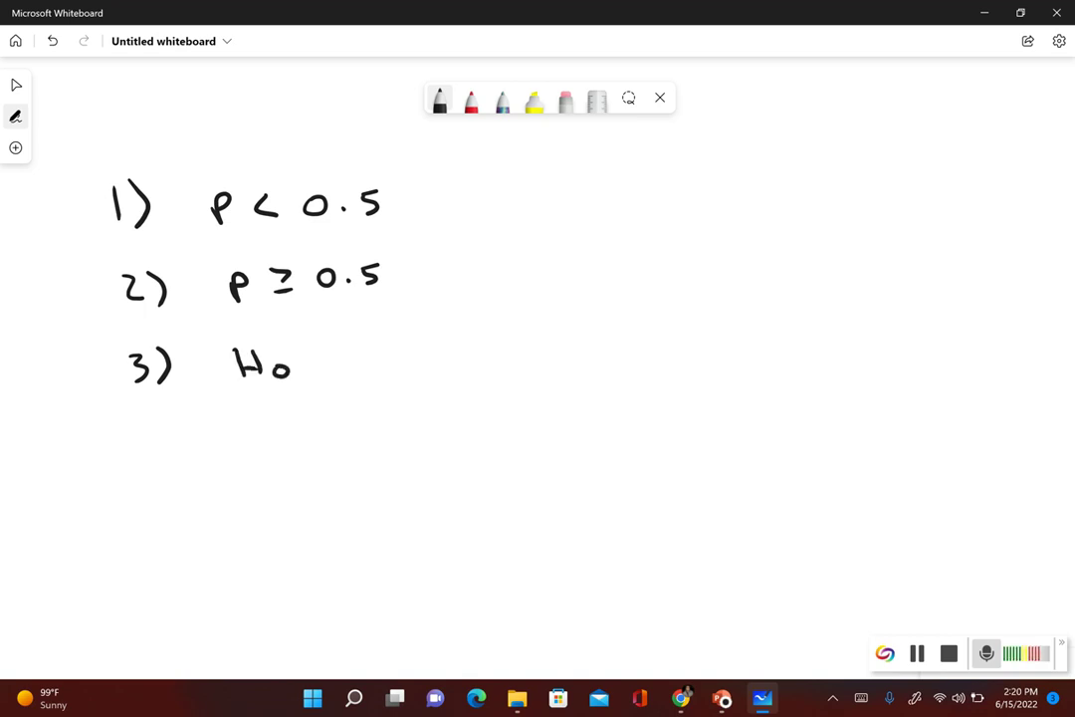
Complete the null hypothesis line as Ho: p = 0.5
click(309, 358)
click(310, 366)
mouse_move(349, 353)
mouse_down()
mouse_move(348, 379)
mouse_move(347, 366)
mouse_move(382, 356)
mouse_up()
mouse_move(366, 363)
mouse_down()
mouse_move(409, 351)
mouse_move(438, 367)
mouse_up()
Write H₁: below it and draw a red brace beside lines 1 and 2
mouse_move(251, 419)
mouse_down()
mouse_move(252, 444)
mouse_move(273, 430)
mouse_up()
mouse_move(273, 419)
mouse_down()
mouse_move(274, 445)
mouse_move(308, 429)
mouse_up()
drag(307, 441, 308, 441)
click(471, 100)
drag(452, 183, 454, 282)
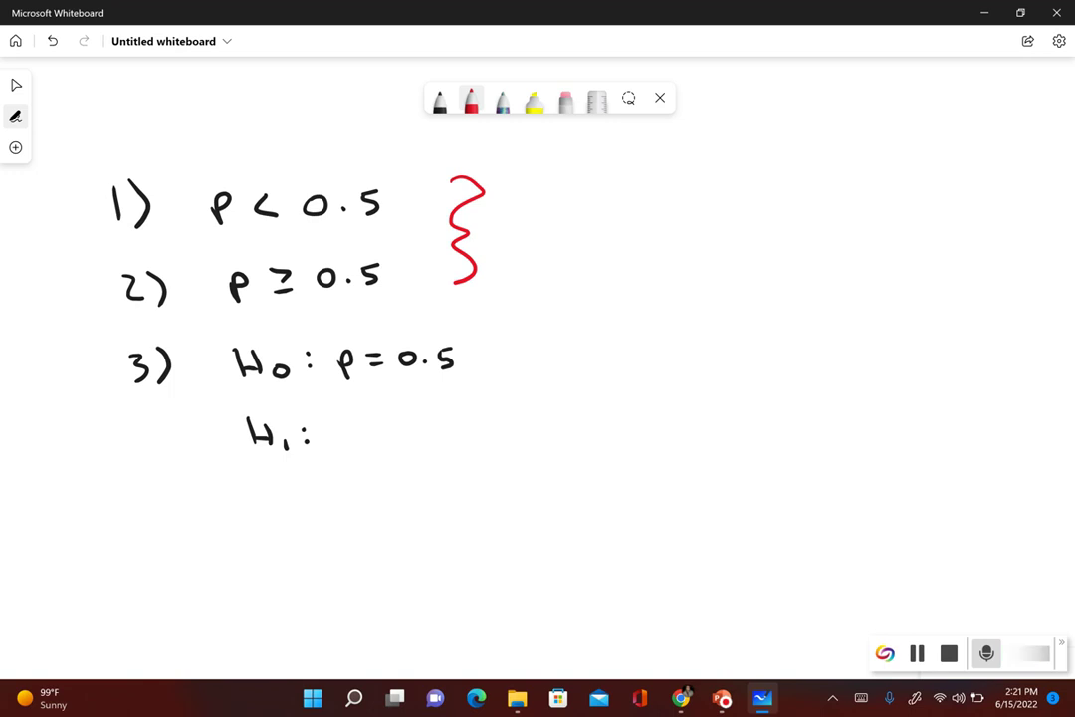
In black ink, finish the alternative hypothesis as H₁: p < 0.5
click(439, 100)
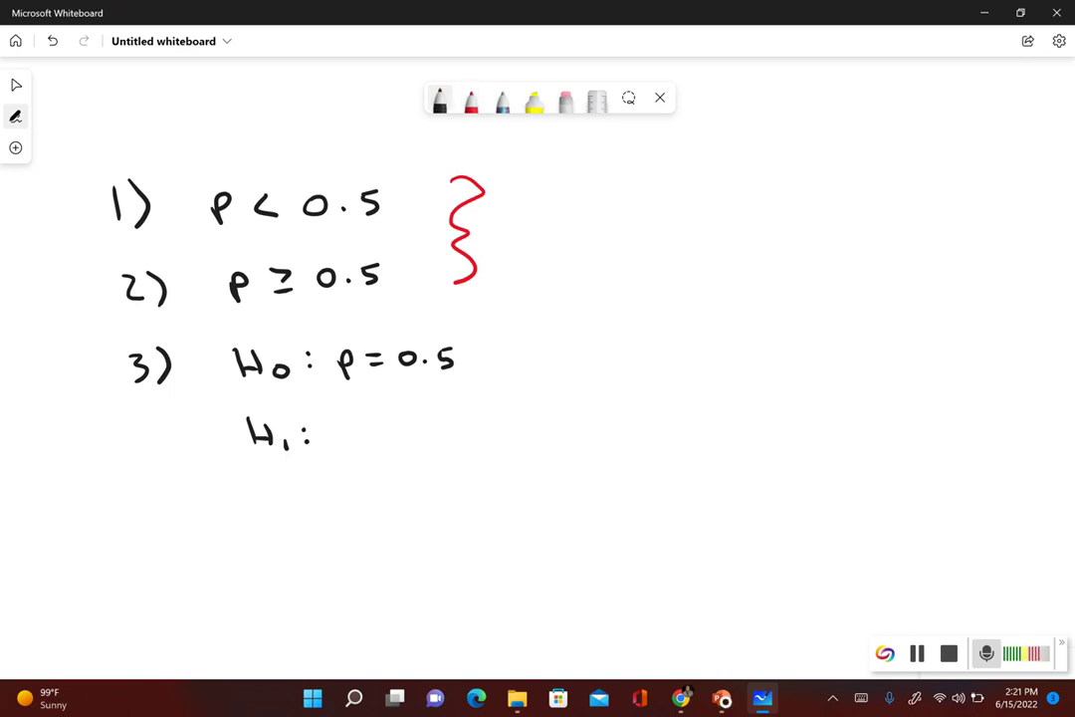
mouse_move(347, 426)
mouse_down()
mouse_move(350, 440)
mouse_move(389, 448)
mouse_move(430, 426)
mouse_move(465, 436)
mouse_move(460, 444)
mouse_up()
click(452, 437)
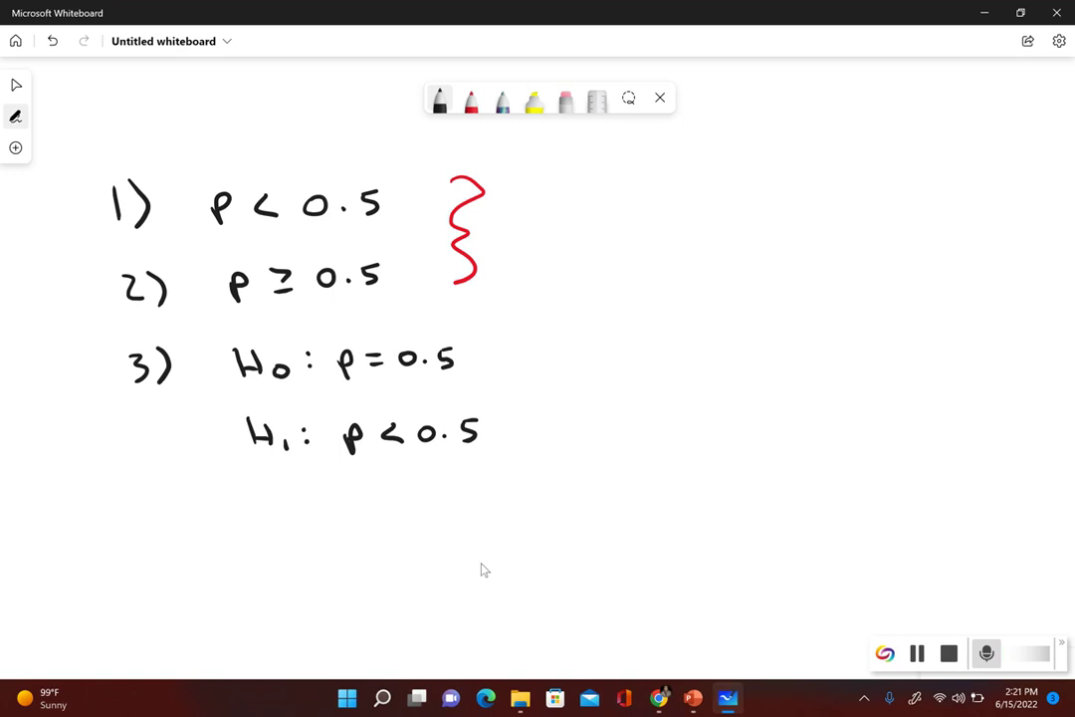
Back in MyLab, enter the null hypothesis H0: p = 0.5
mouse_move(659, 696)
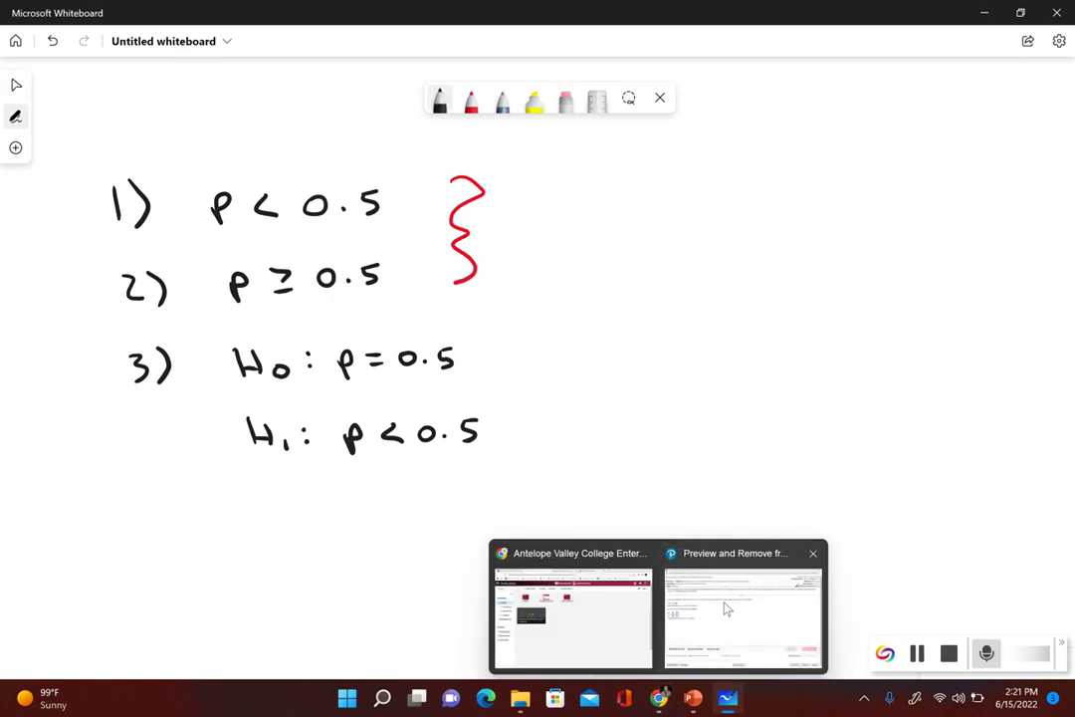
click(727, 608)
click(51, 300)
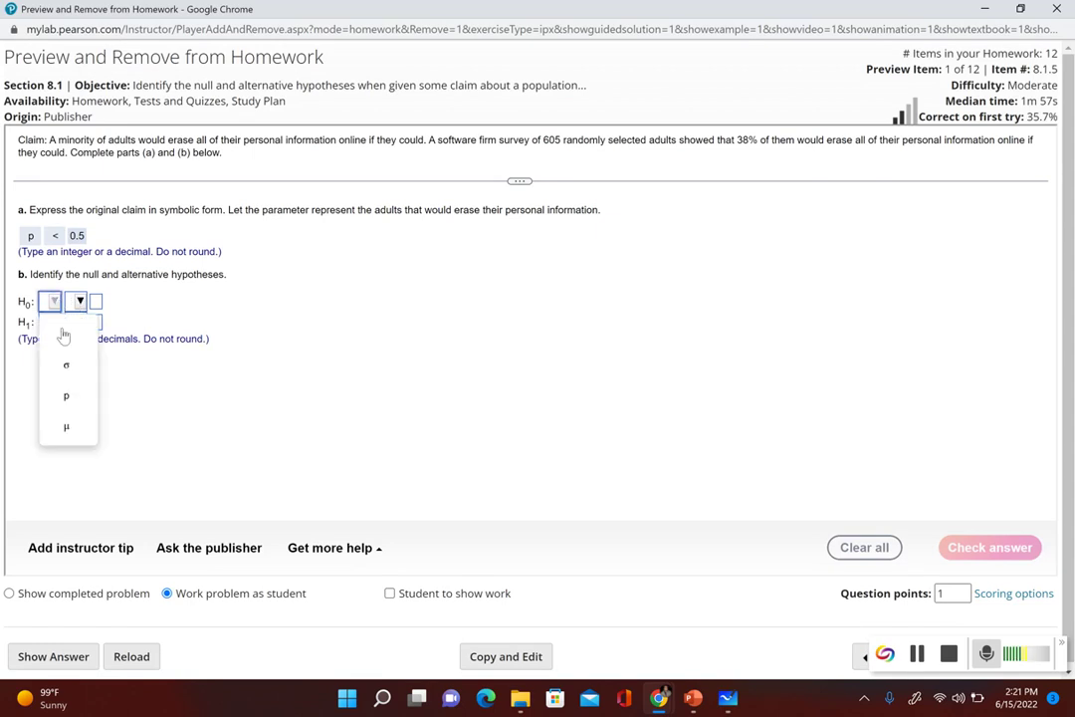
click(66, 395)
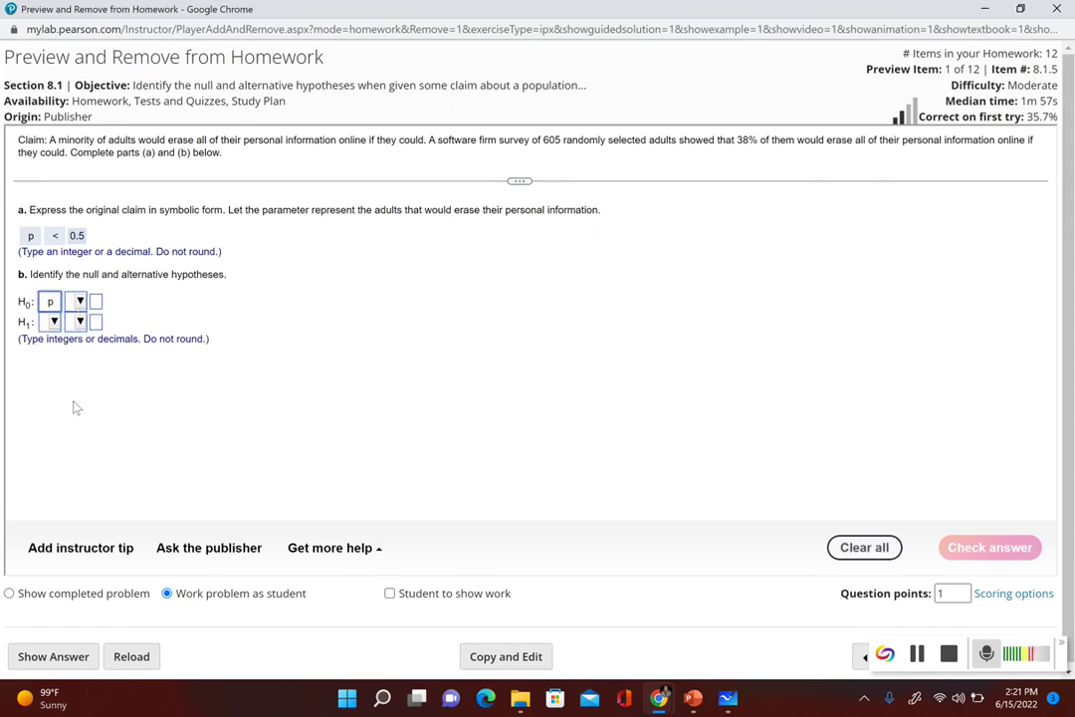
click(80, 301)
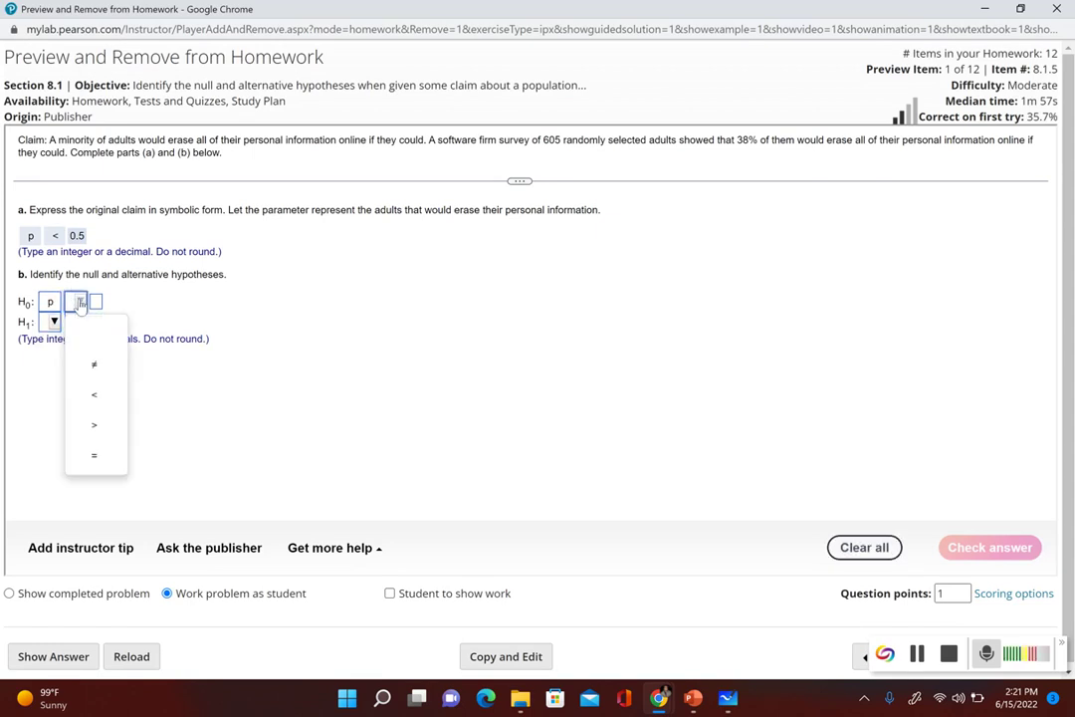
click(97, 455)
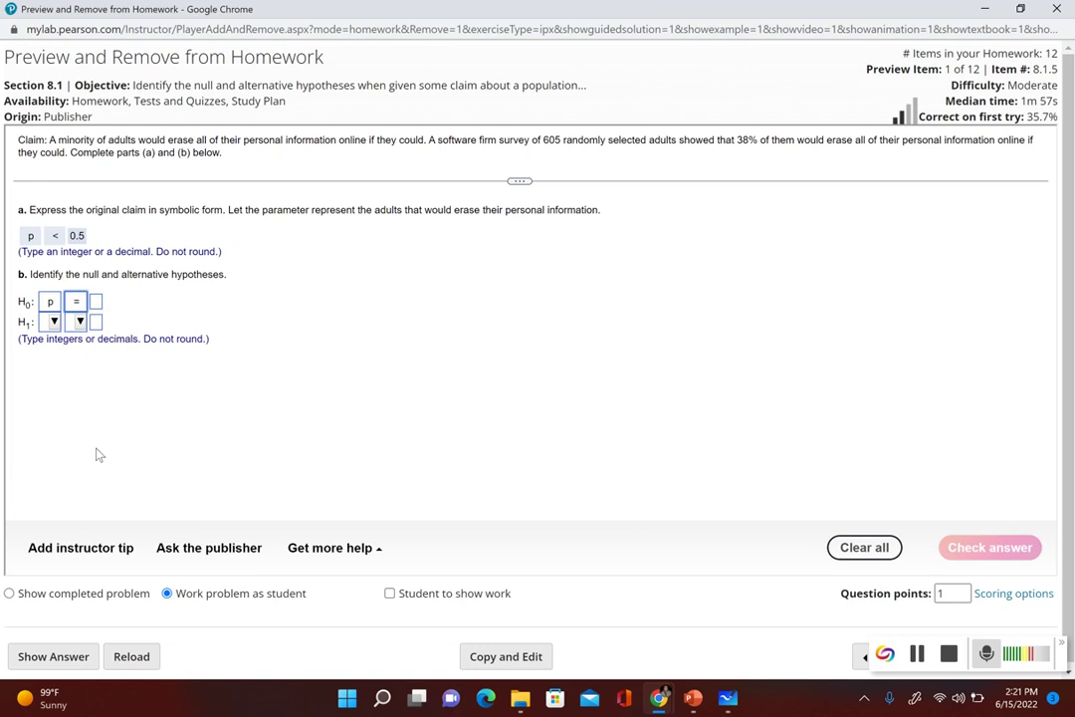
click(96, 301)
text(0.5)
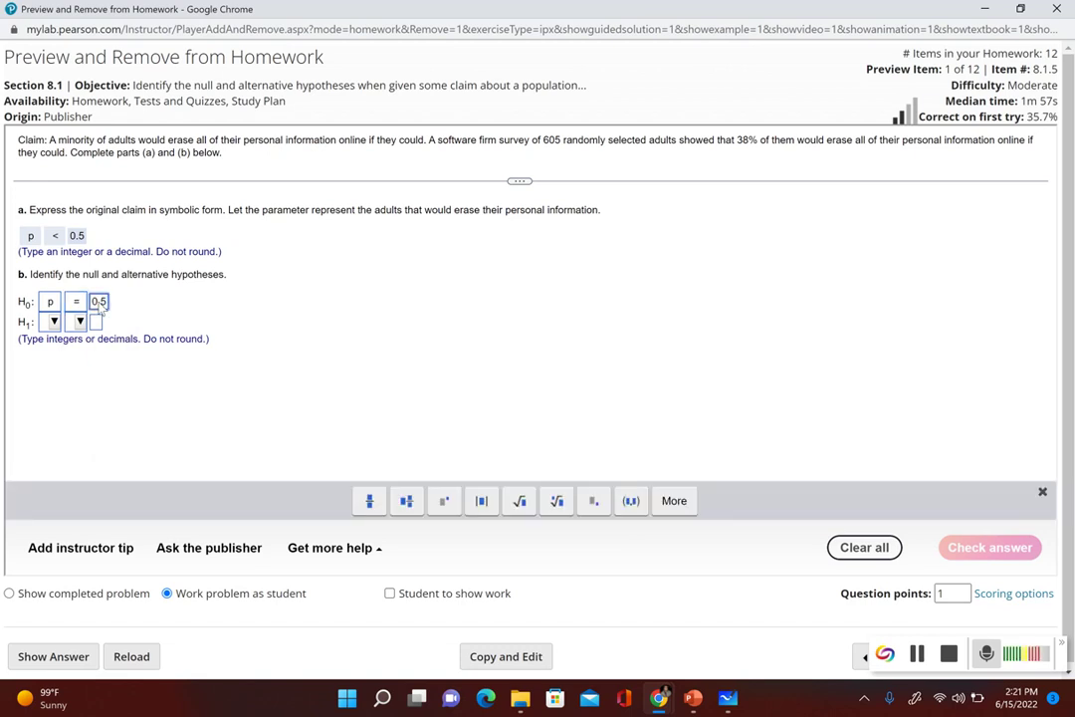
Set the alternative hypothesis dropdowns to p and <
click(55, 323)
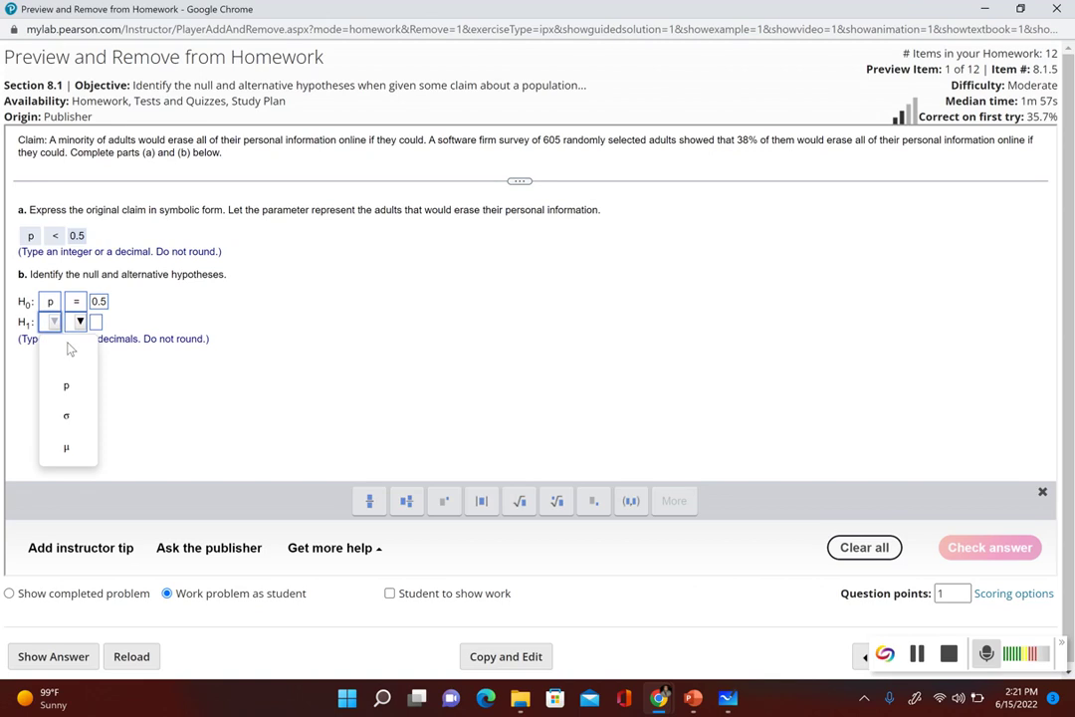
click(67, 384)
click(80, 321)
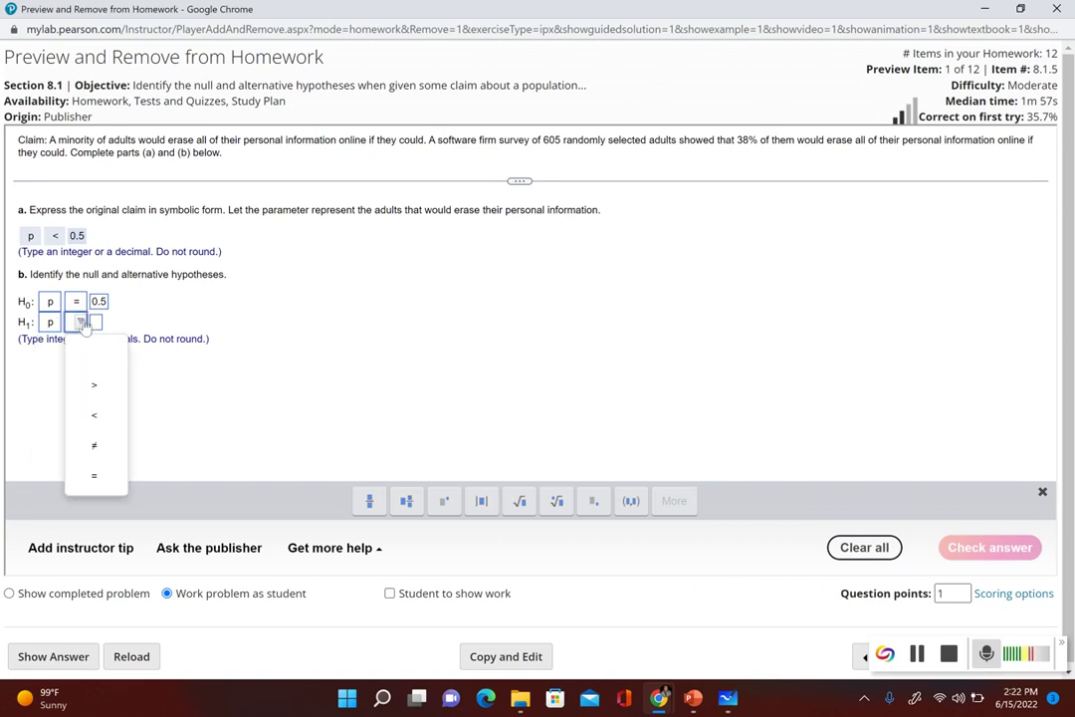
click(90, 418)
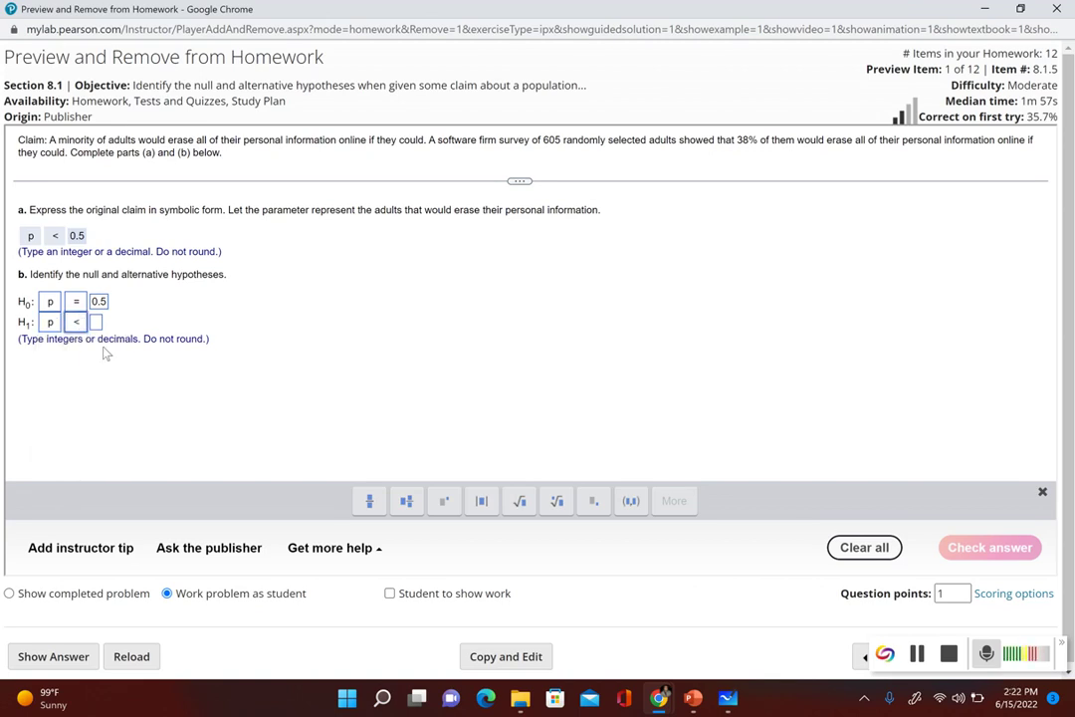